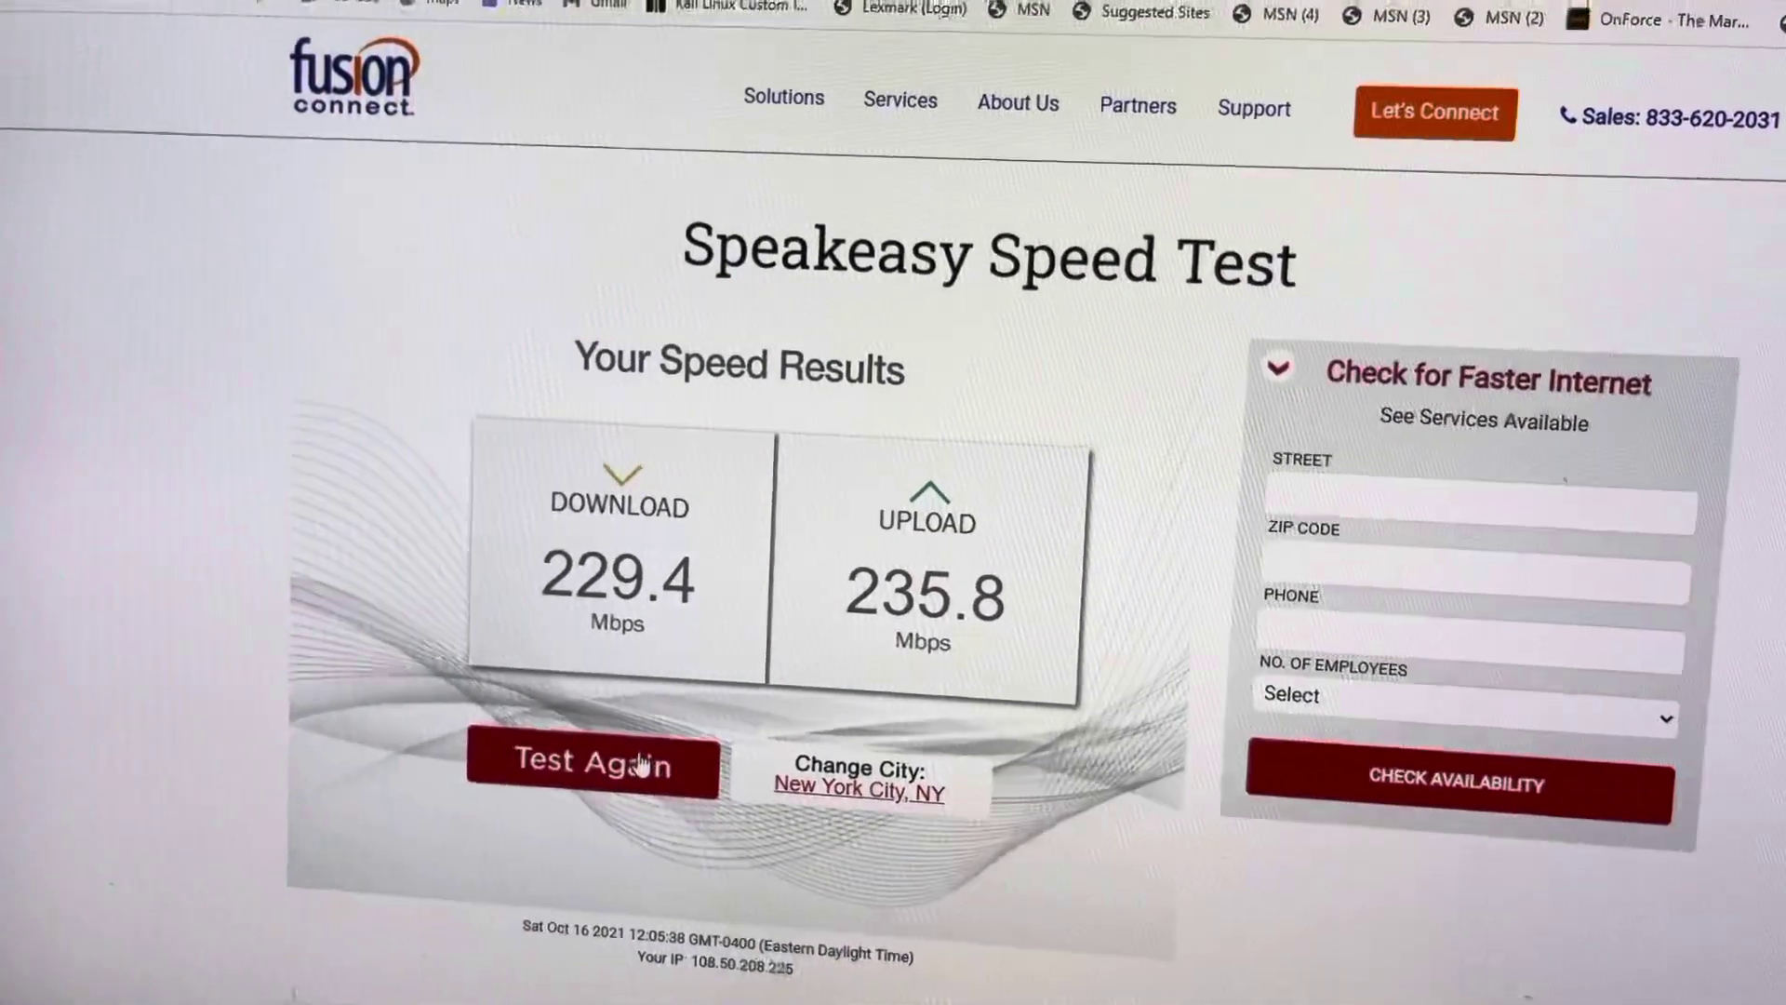
# Re-run the speed test with Test Again to get new download and upload readings
pyautogui.click(682, 776)
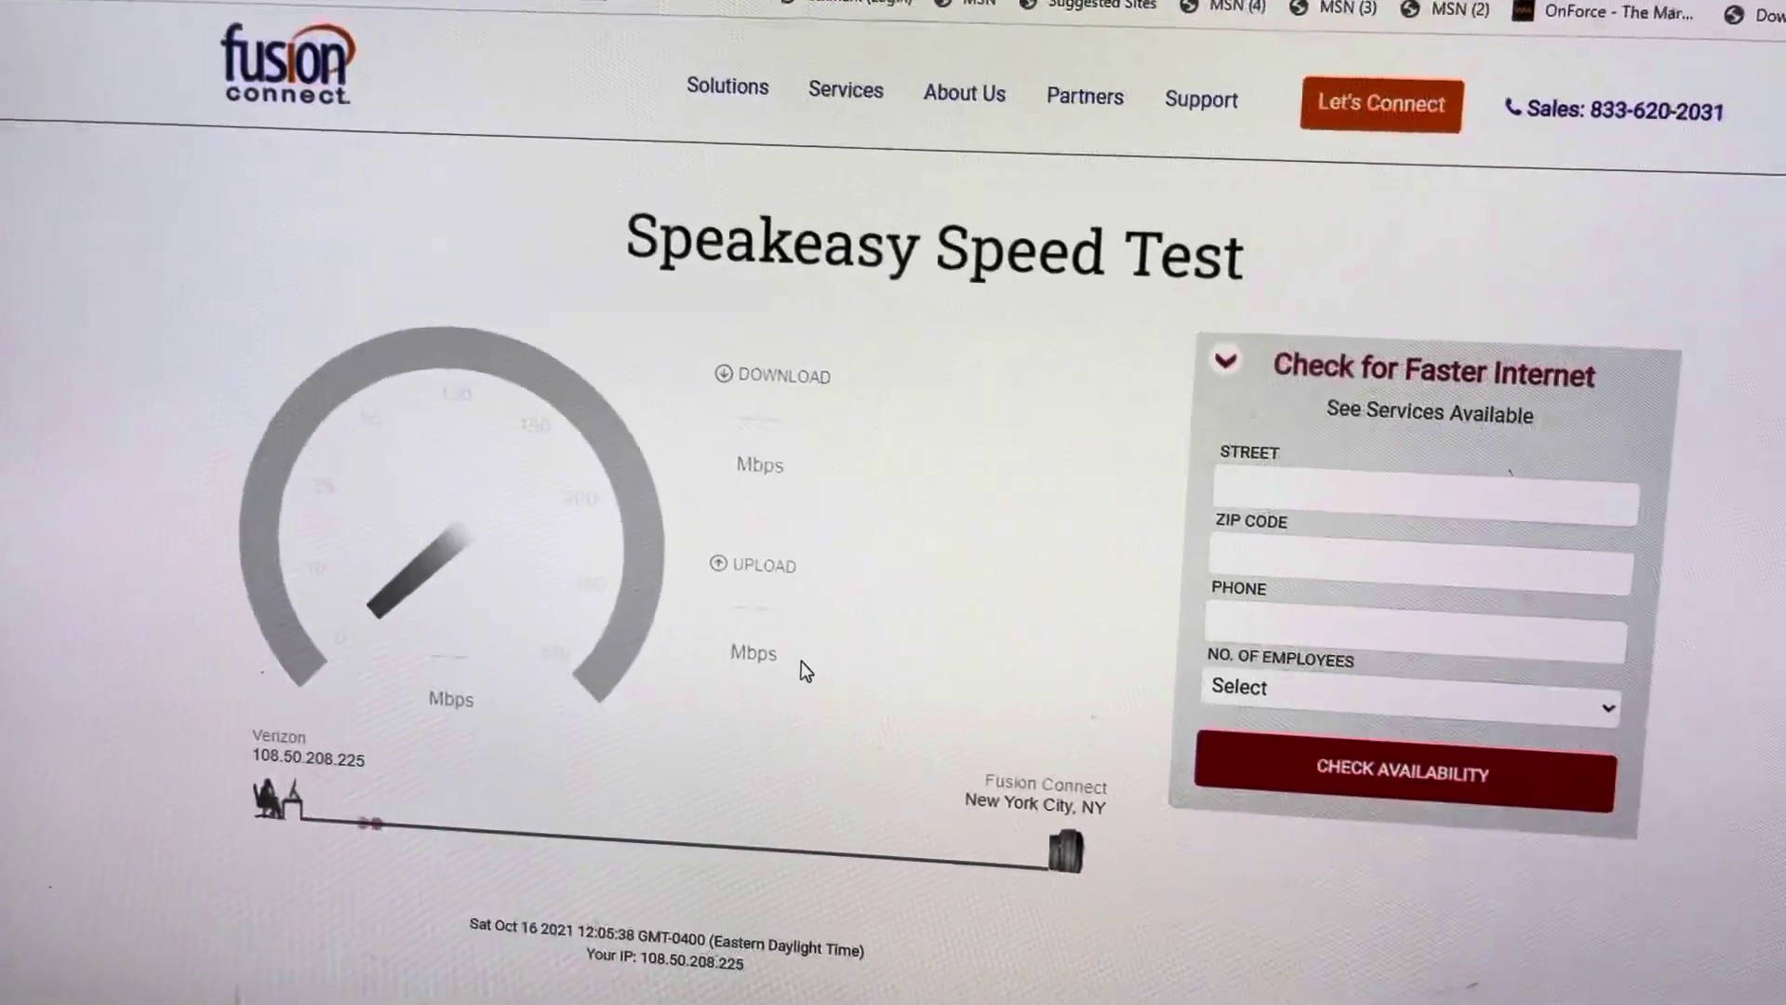